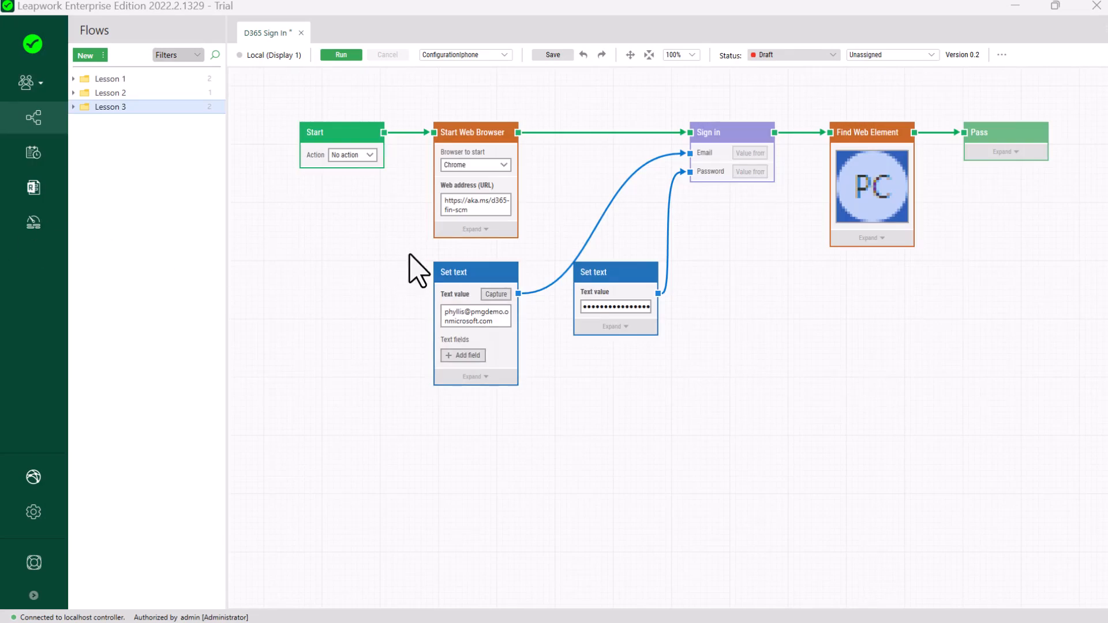
# Step: Delete the two Set text blocks and detach the browser link from Sign in
pyautogui.moveTo(409, 256); pyautogui.dragTo(715, 430)
pyautogui.press('Delete')
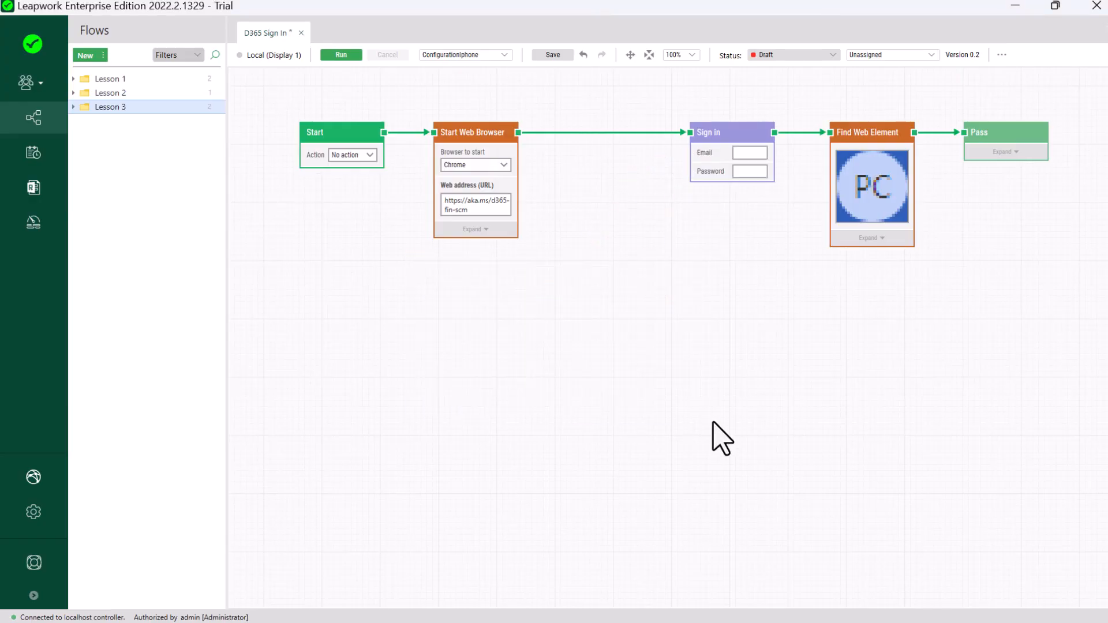
pyautogui.moveTo(688, 132); pyautogui.dragTo(592, 139)
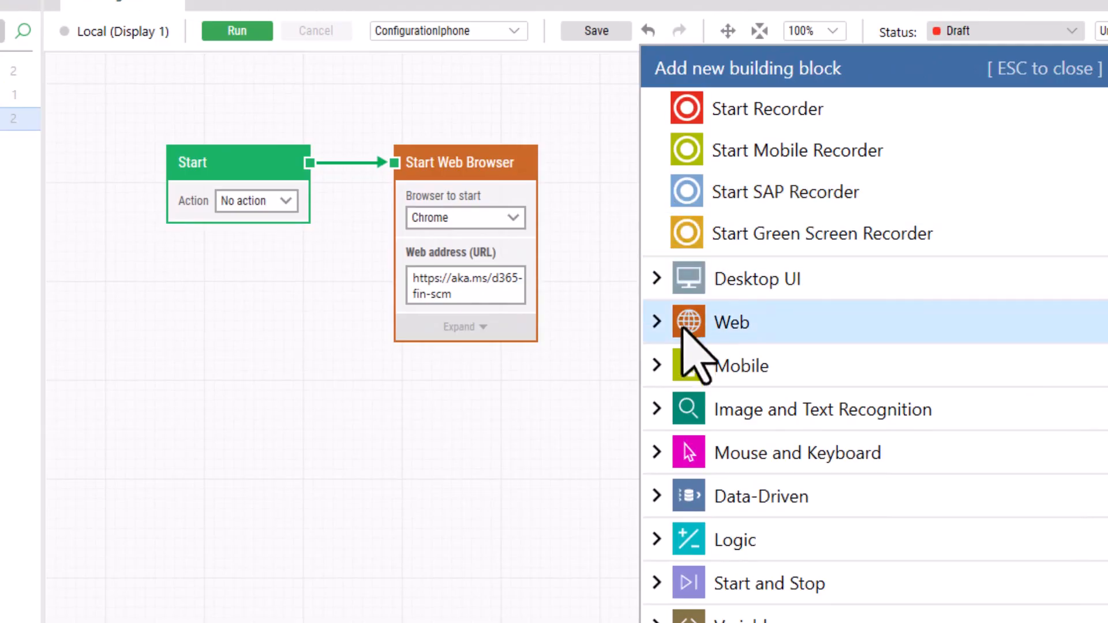
# Step: Add a Read Excel block after Start Web Browser with source type Local path
pyautogui.click(648, 492)
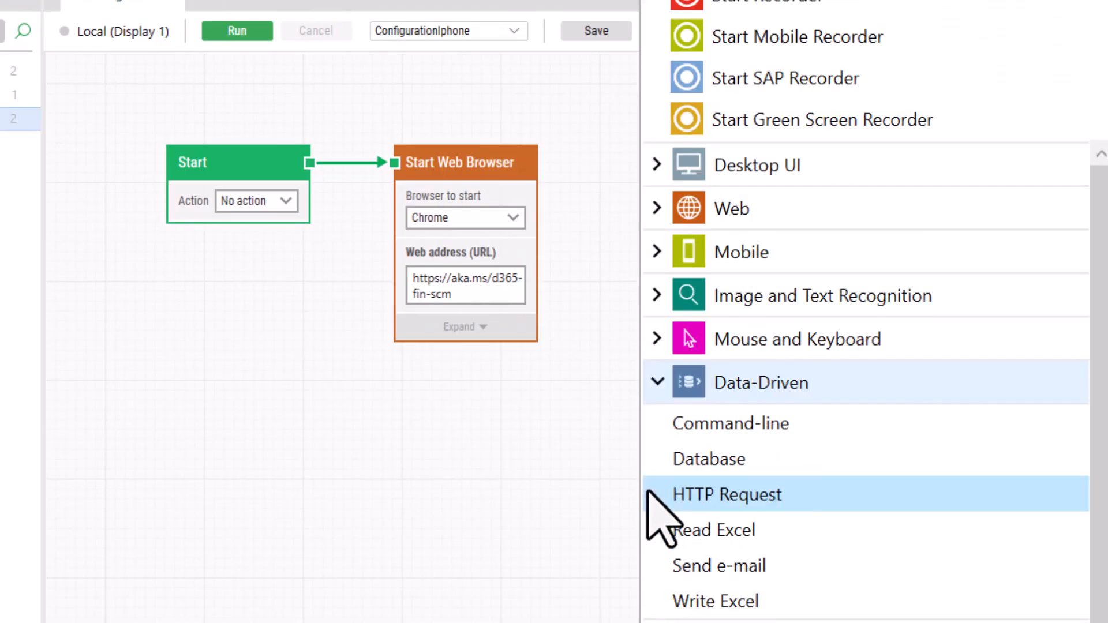
pyautogui.click(682, 529)
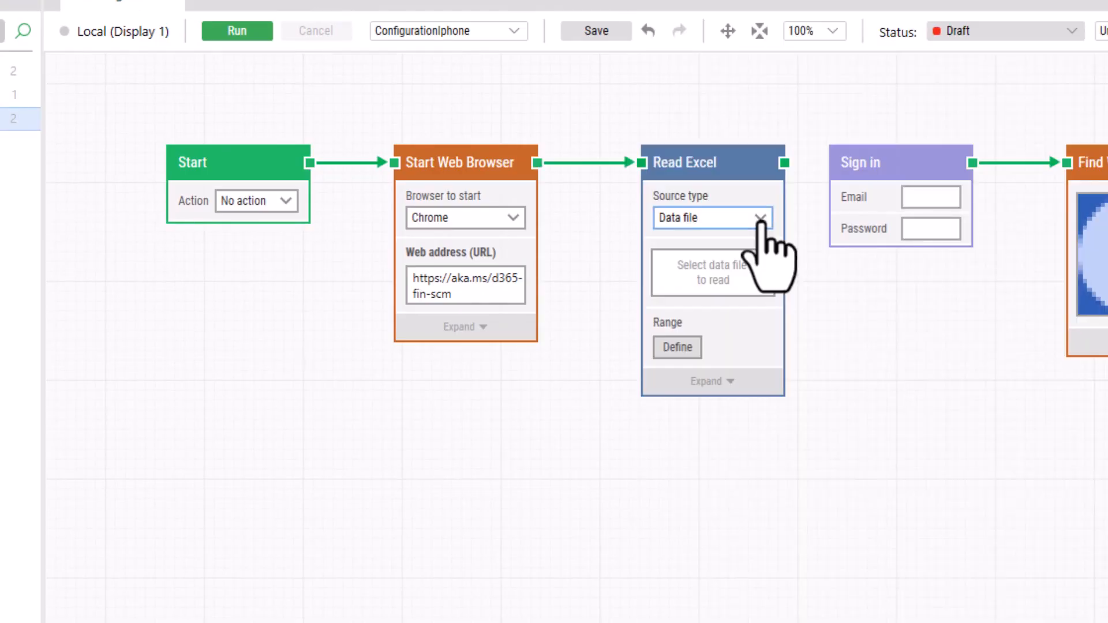
pyautogui.click(761, 219)
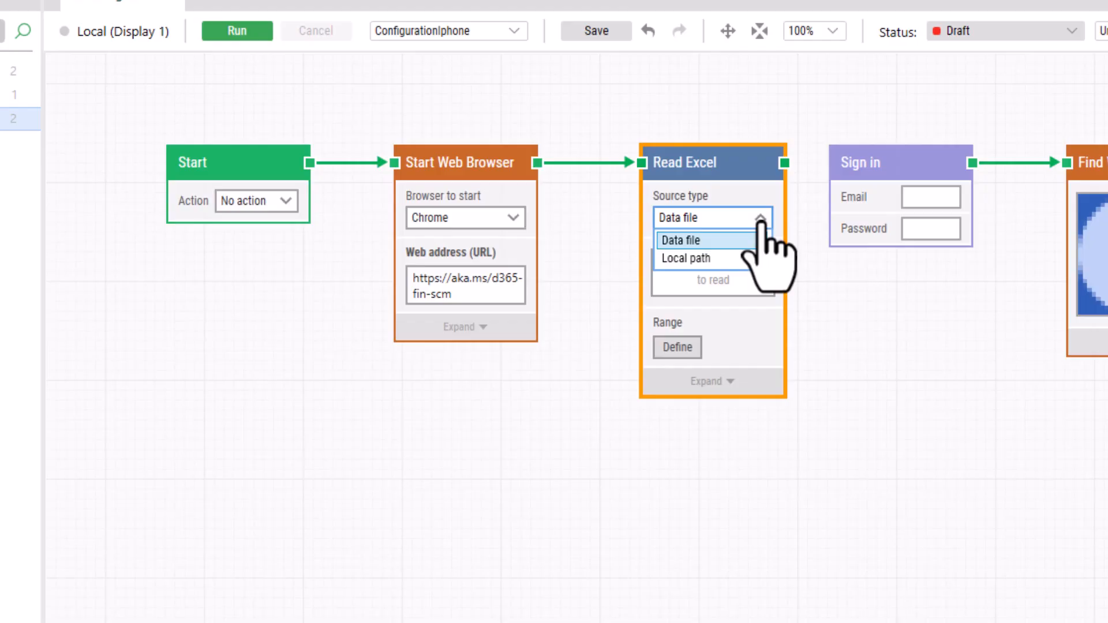
pyautogui.press('Down')
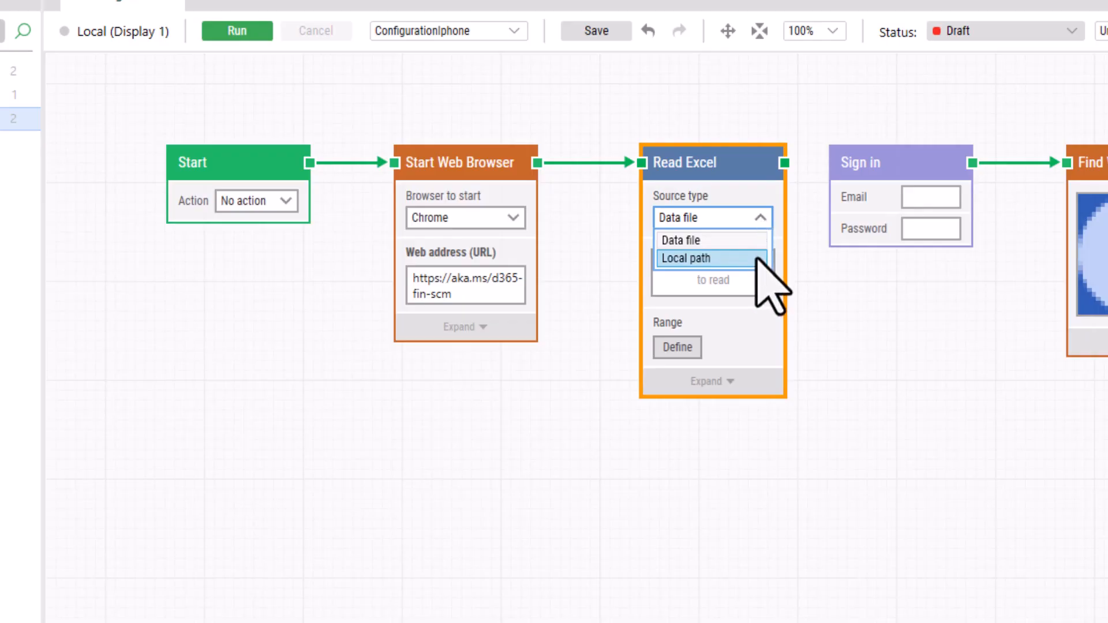
pyautogui.click(756, 258)
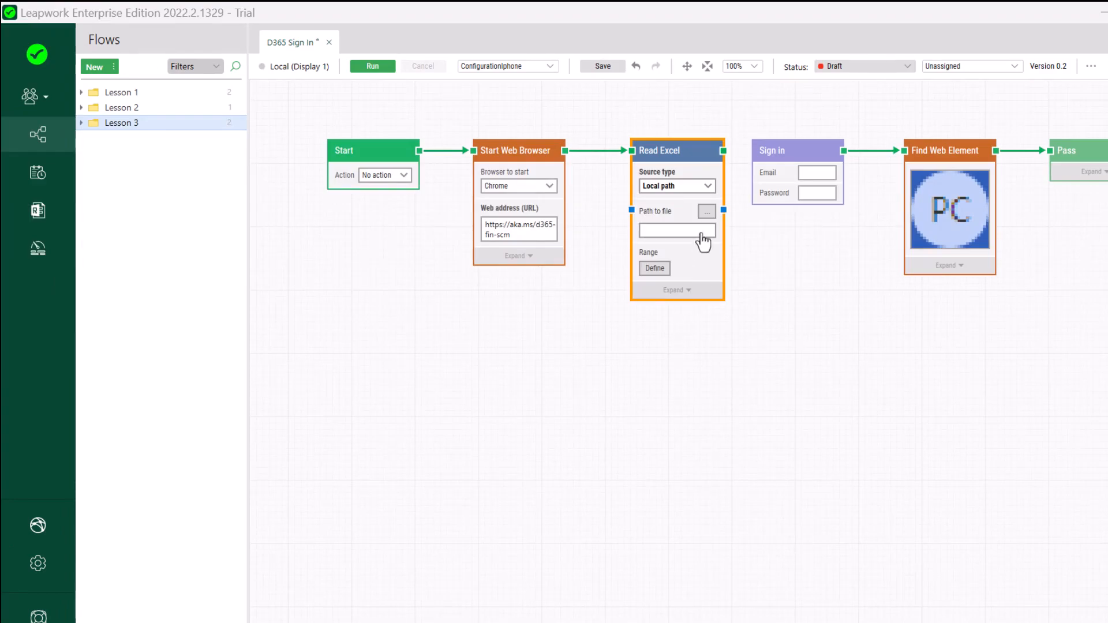
# Step: Load the Data_SignIn.xlsx workbook into the Read Excel block's path to file
pyautogui.click(706, 212)
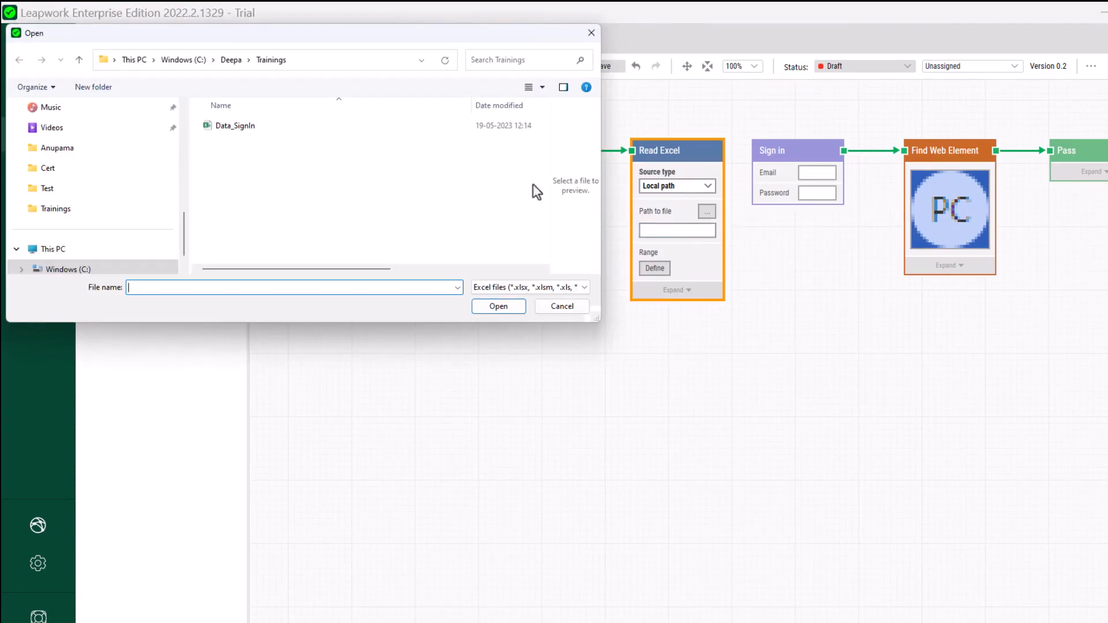
pyautogui.click(210, 130)
pyautogui.click(496, 306)
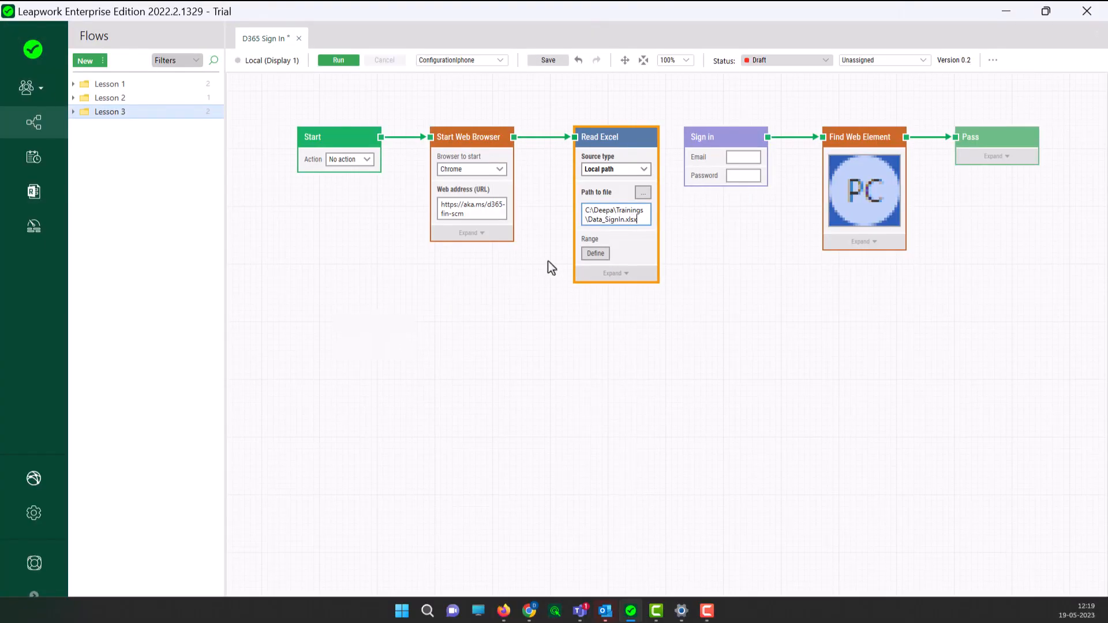
# Step: Define the Read Excel range as A1:C4 on Sheet1 using the first row as headers
pyautogui.click(595, 253)
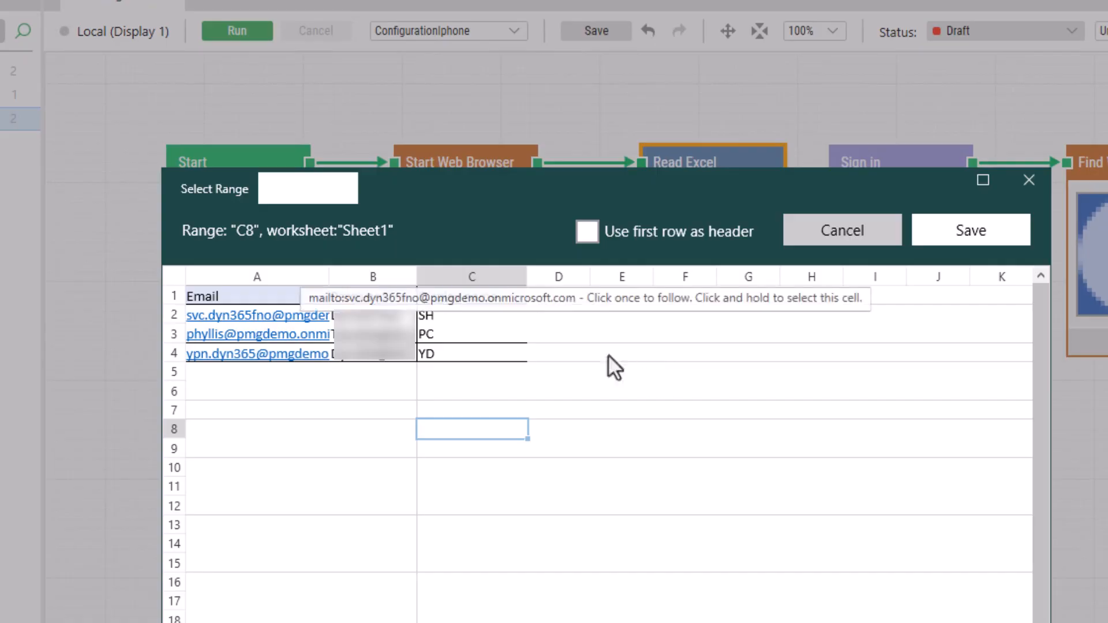
pyautogui.moveTo(224, 300); pyautogui.dragTo(477, 356)
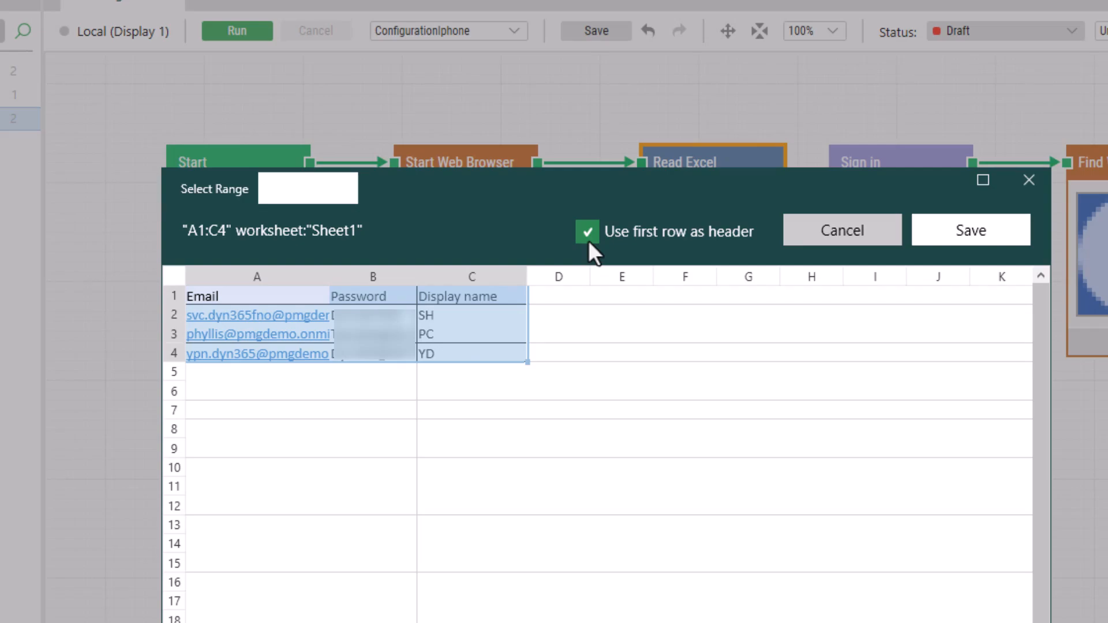
pyautogui.click(938, 238)
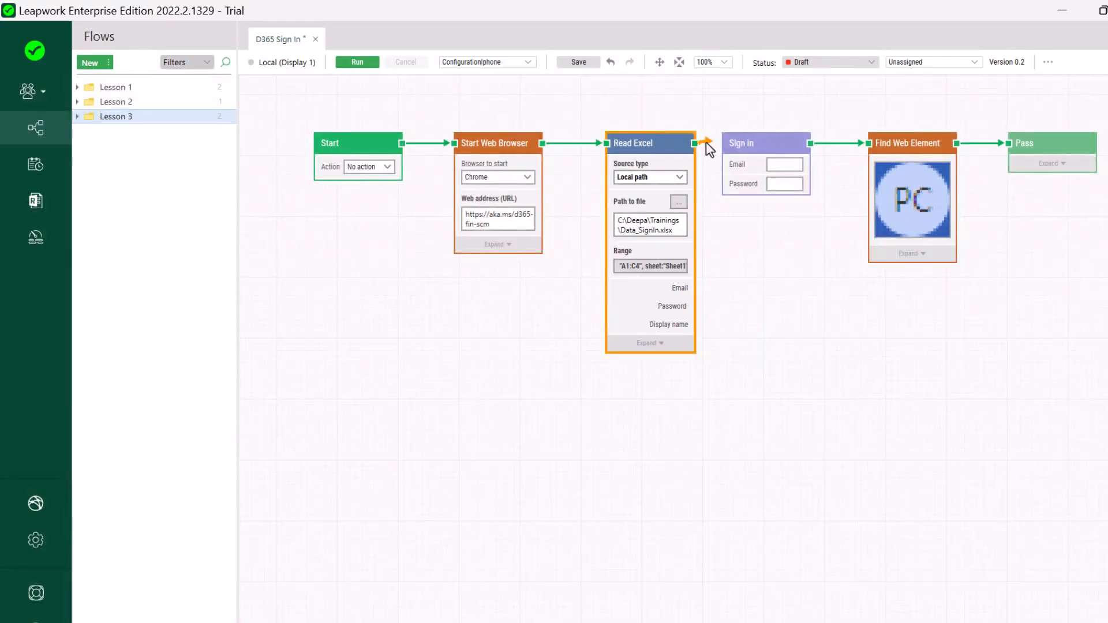
# Step: Link Read Excel to Sign in and wire its Email and Password outputs into Sign in's fields
pyautogui.moveTo(705, 141); pyautogui.dragTo(722, 142)
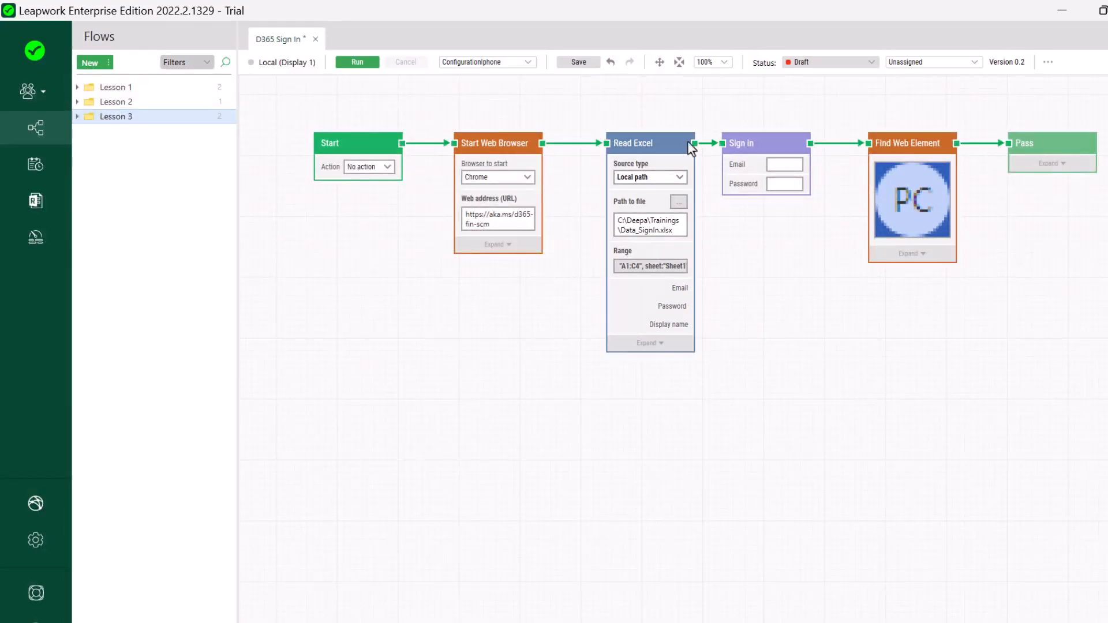
pyautogui.moveTo(620, 140); pyautogui.dragTo(601, 137)
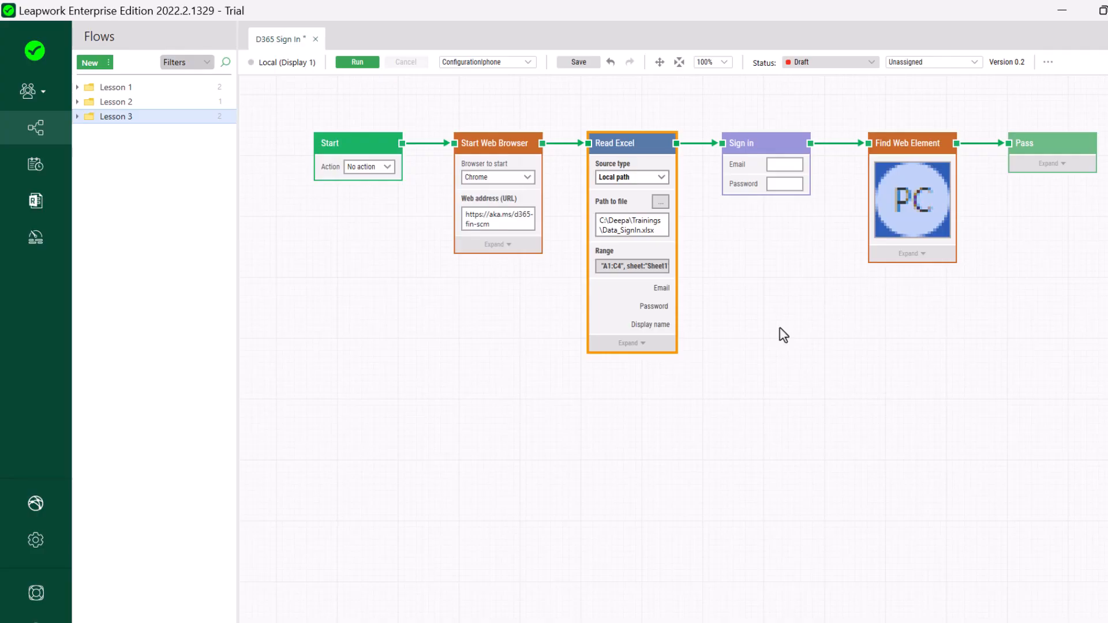
pyautogui.moveTo(676, 288); pyautogui.dragTo(721, 165)
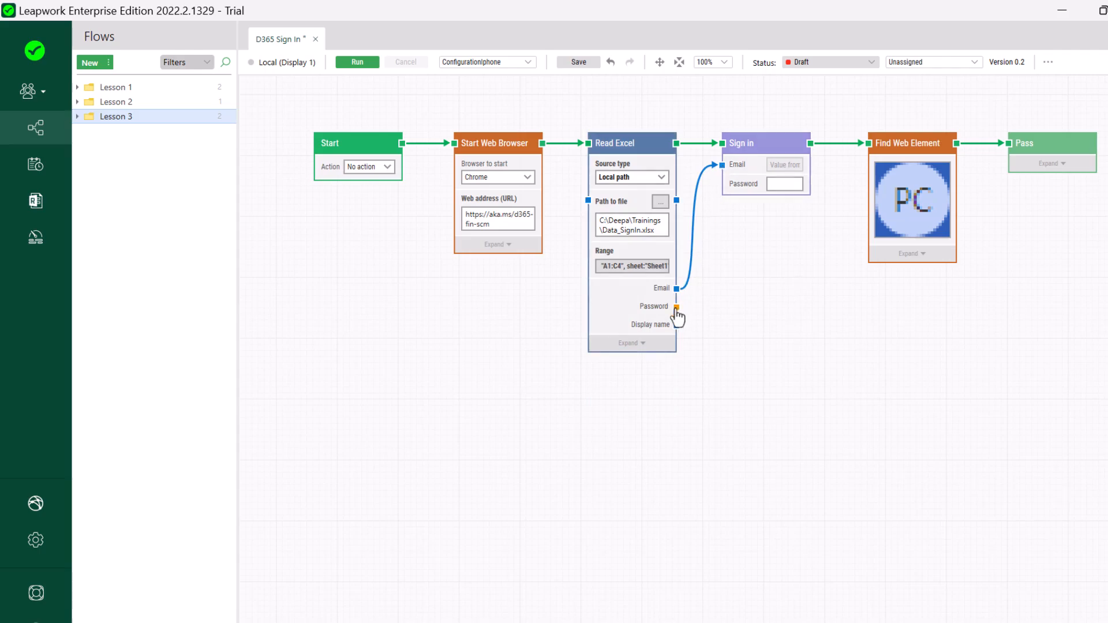
pyautogui.moveTo(676, 306); pyautogui.dragTo(728, 186)
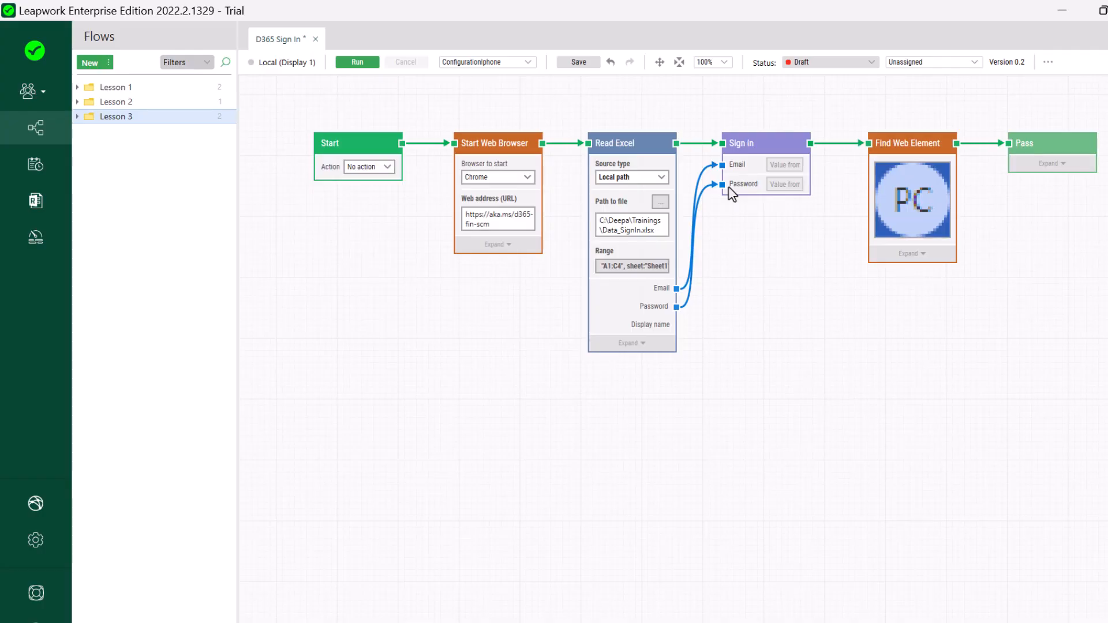
pyautogui.click(631, 343)
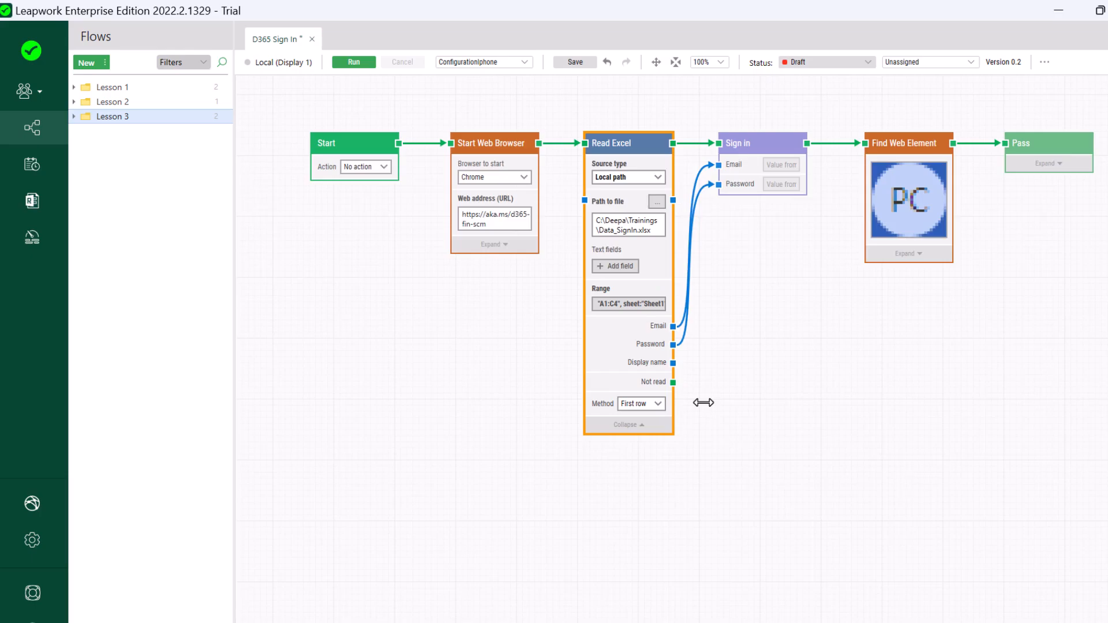
# Step: Switch Read Excel's method to Row index and back to Iterate, then link its Completed output onward
pyautogui.click(658, 405)
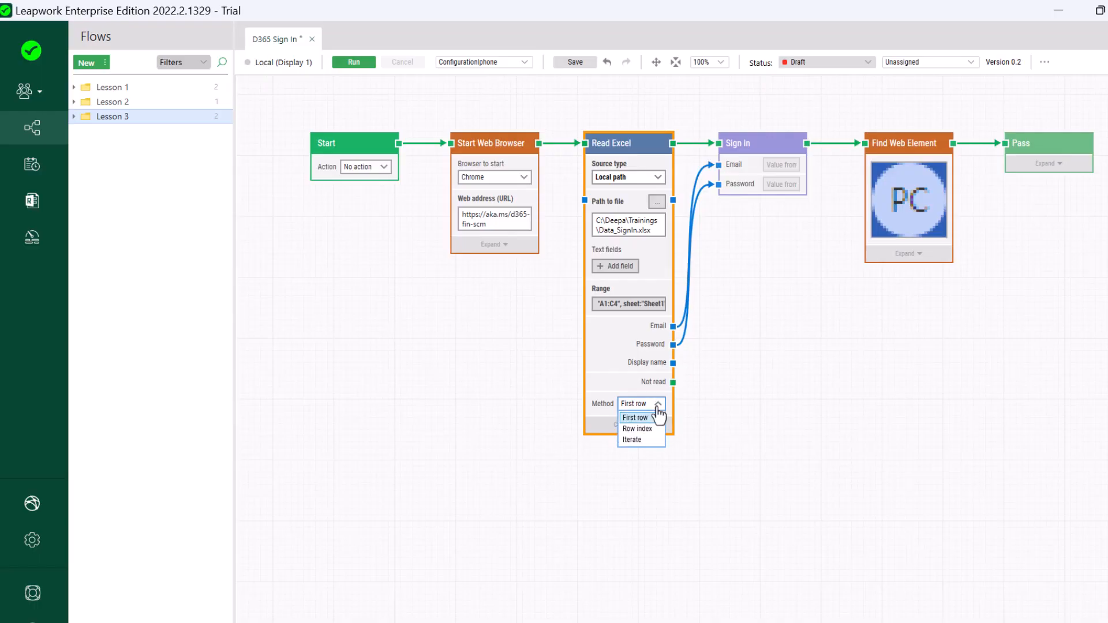
pyautogui.click(658, 429)
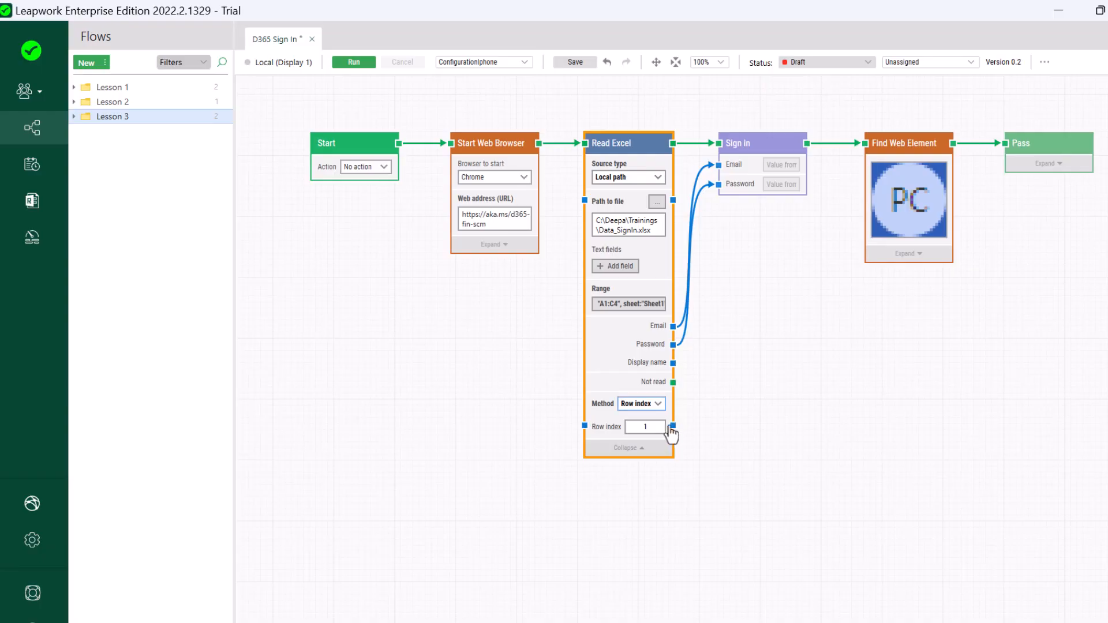
pyautogui.click(657, 403)
pyautogui.click(654, 441)
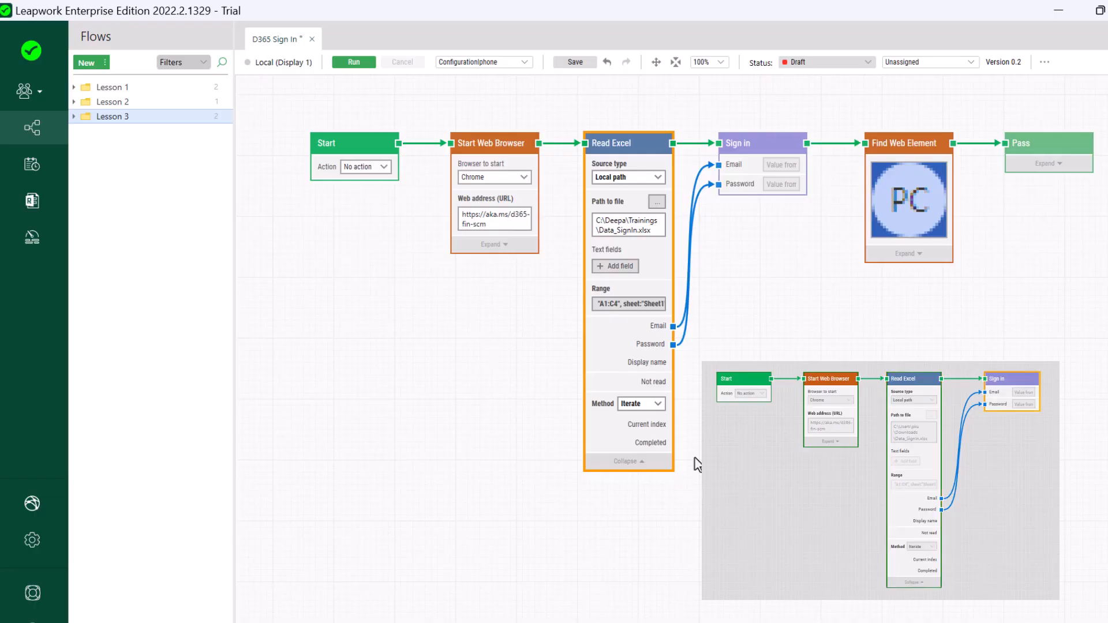
pyautogui.moveTo(673, 442); pyautogui.dragTo(709, 466)
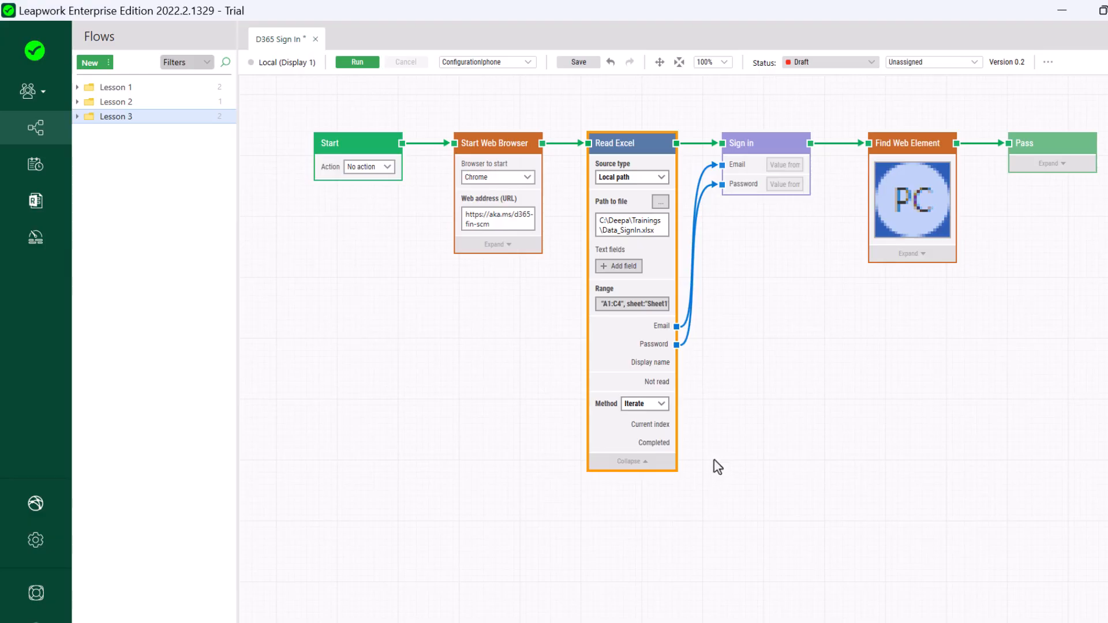
pyautogui.click(721, 452)
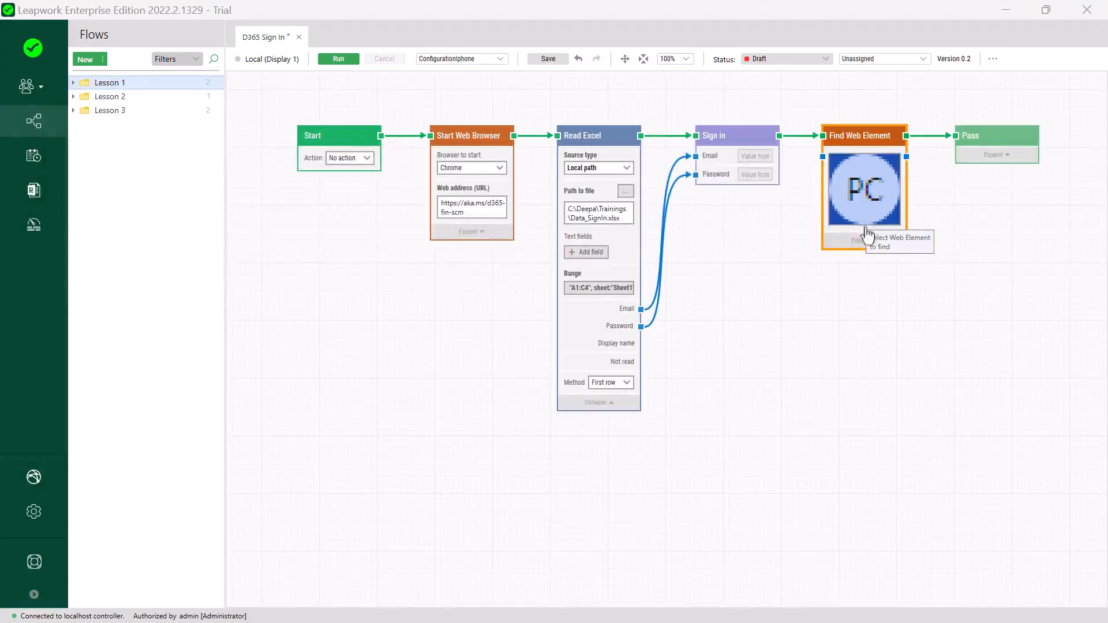
# Step: Open Find Web Element's captured PC element in the Edit Web Element dialog
pyautogui.click(866, 199)
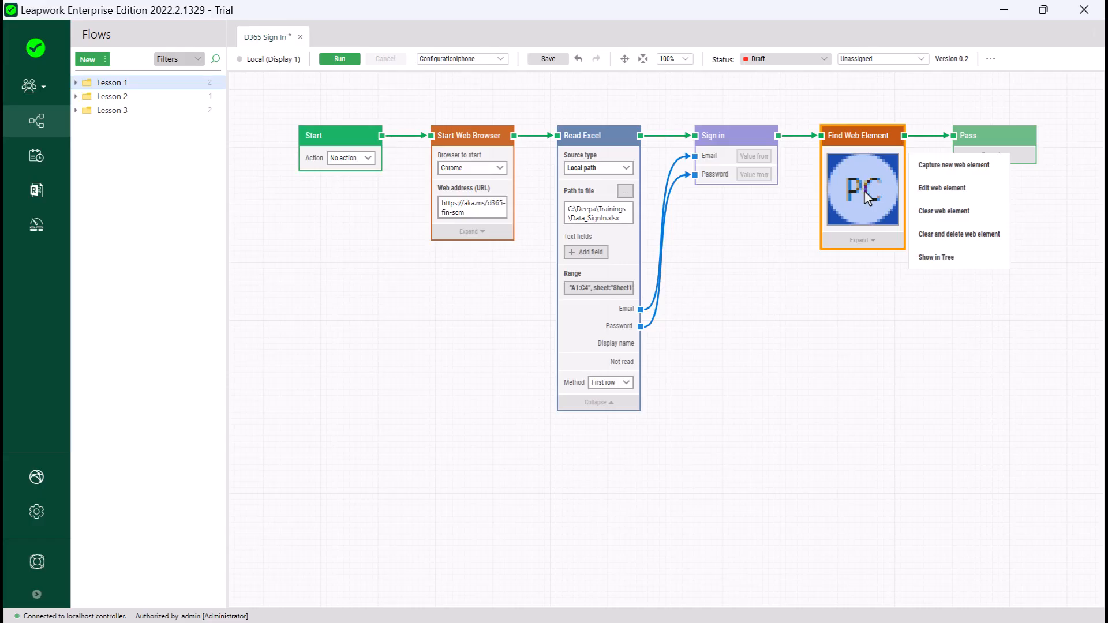
pyautogui.click(926, 187)
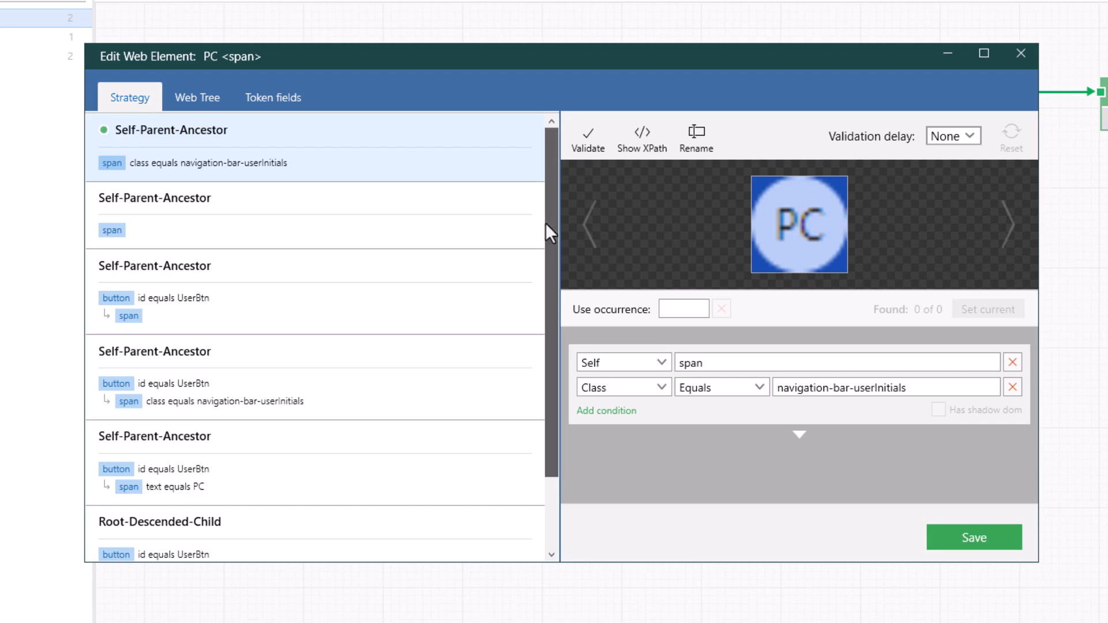
# Step: Use the button UserBtn / span text PC strategy, replacing PC with a new Field 1 token, and save
pyautogui.moveTo(545, 222); pyautogui.dragTo(544, 301)
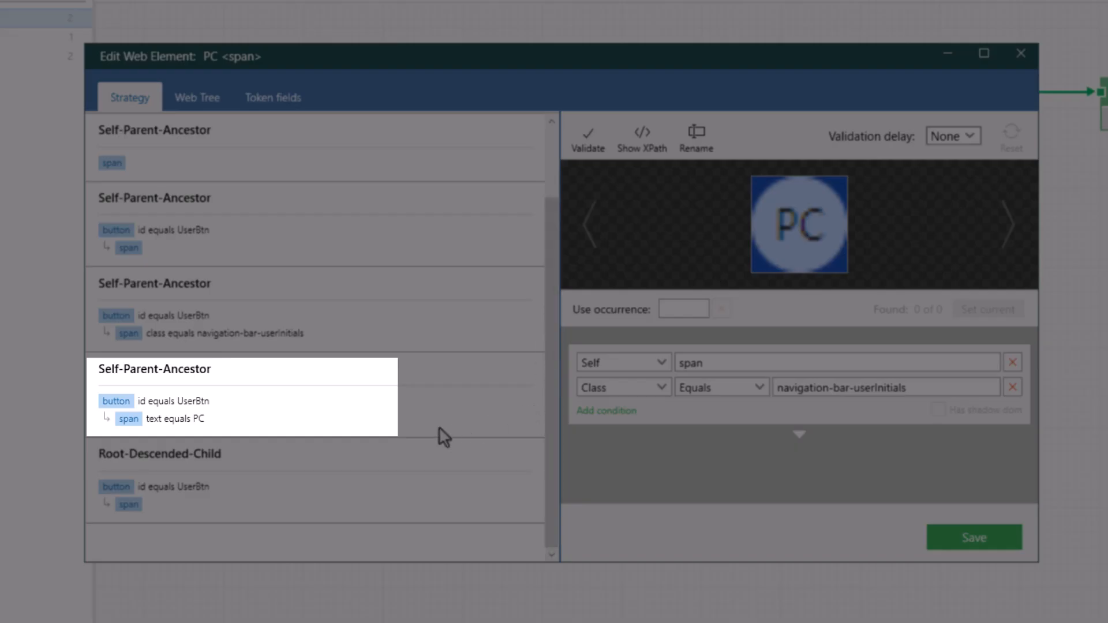
pyautogui.click(424, 431)
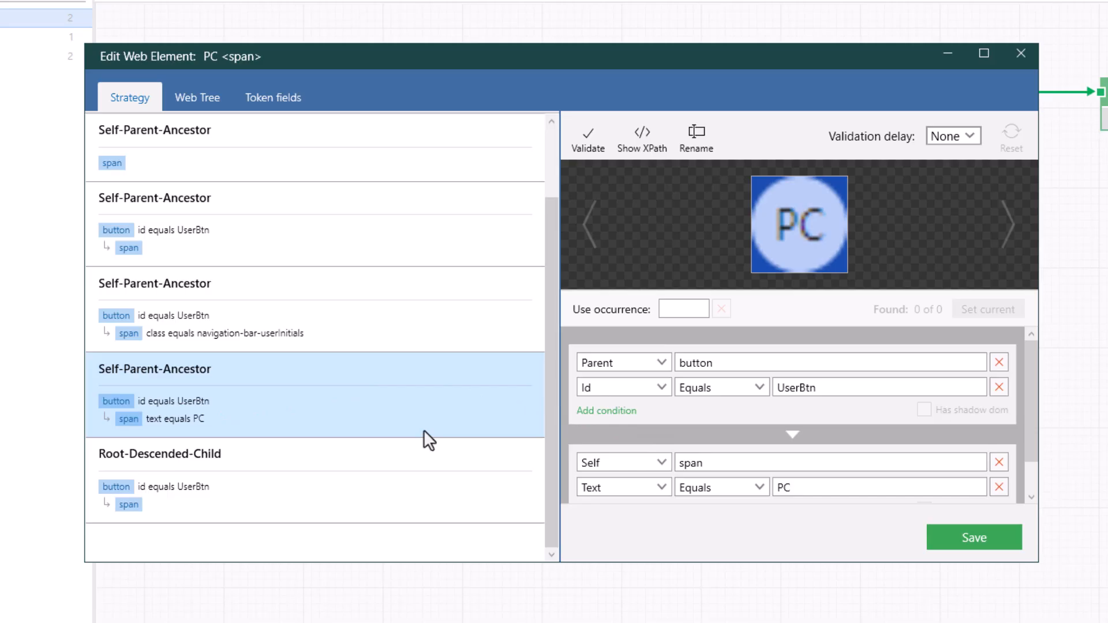
pyautogui.moveTo(793, 487); pyautogui.dragTo(774, 490)
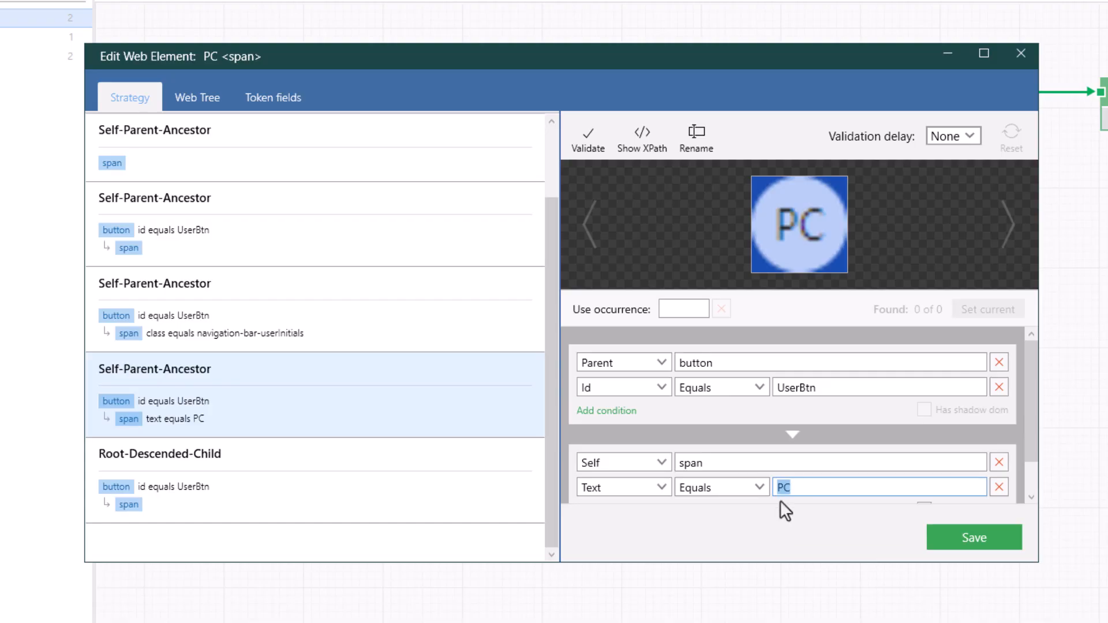
pyautogui.rightClick(787, 487)
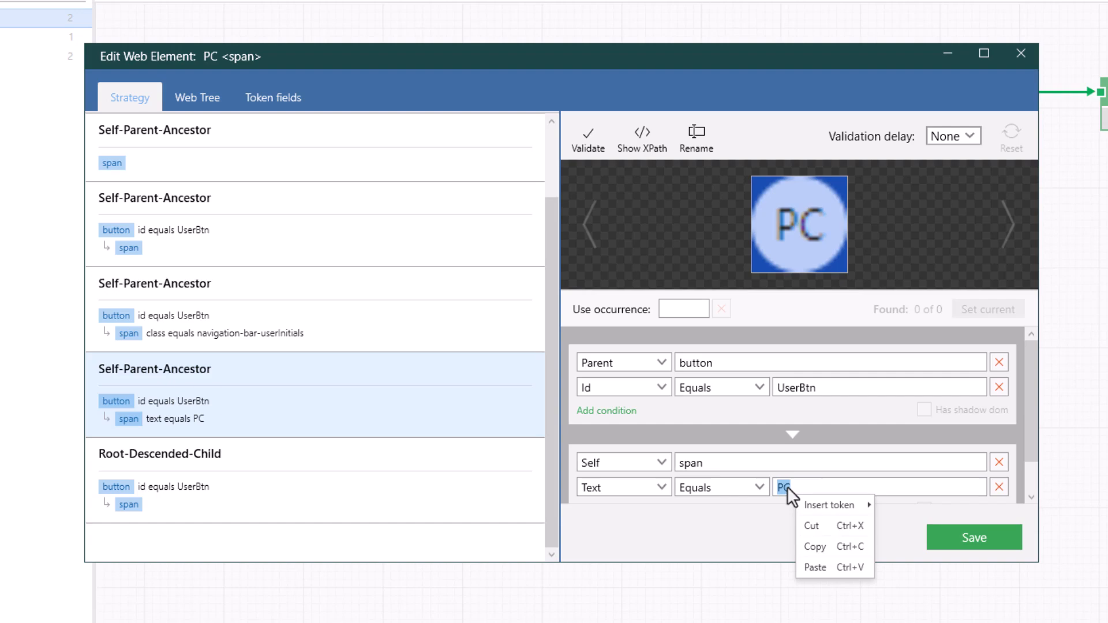
pyautogui.moveTo(815, 503)
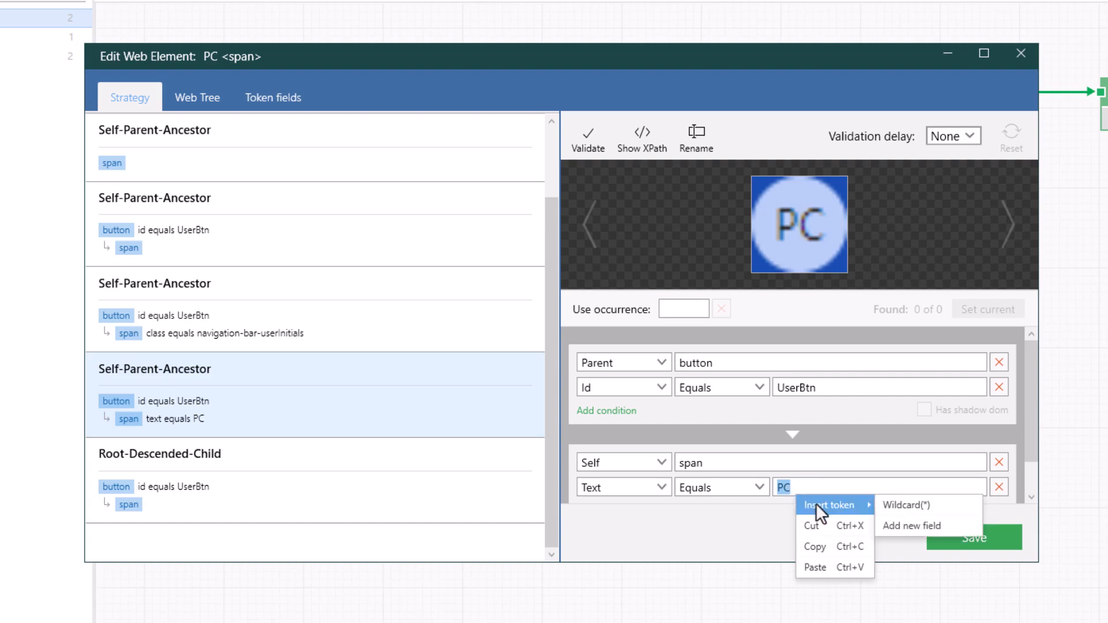
pyautogui.click(897, 532)
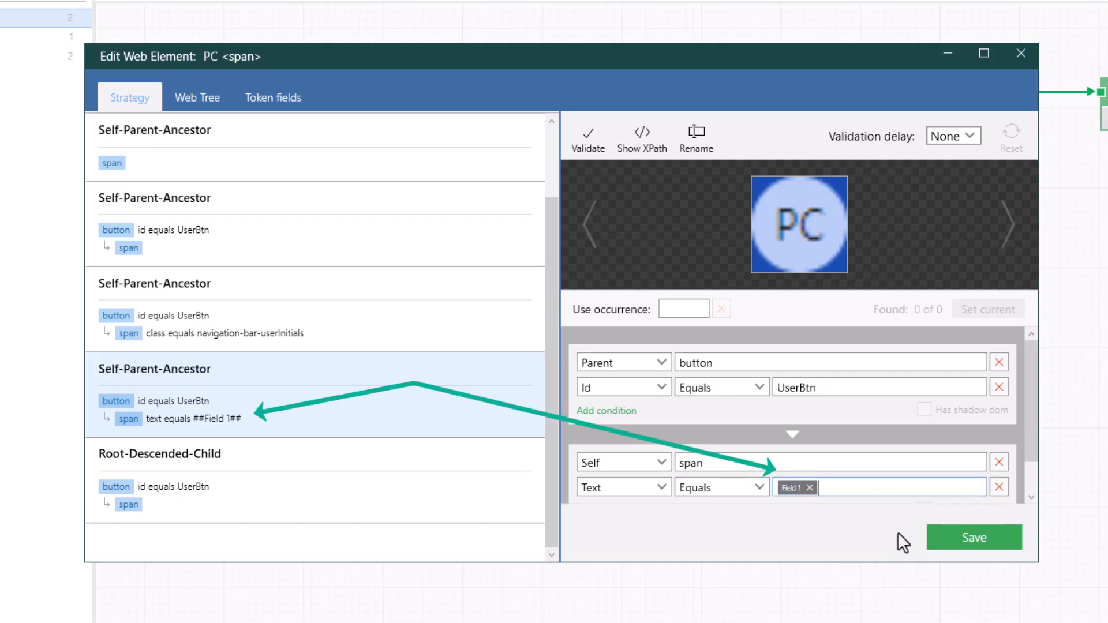
pyautogui.click(960, 537)
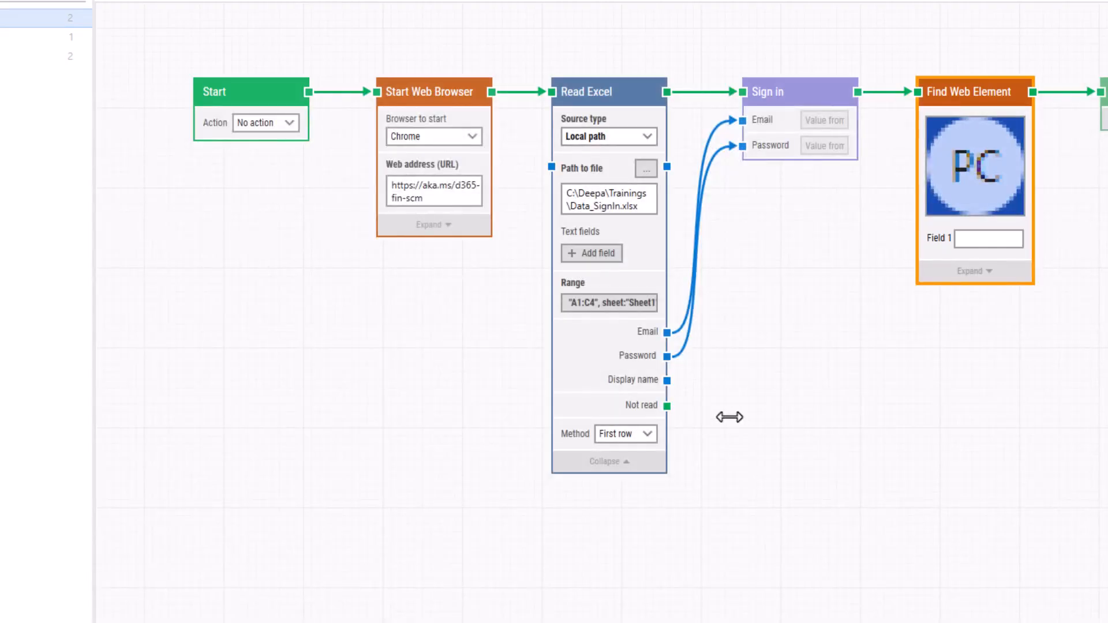
# Step: Wire Display name into Field 1 and set Read Excel's method to Row index 2
pyautogui.moveTo(667, 380); pyautogui.dragTo(922, 240)
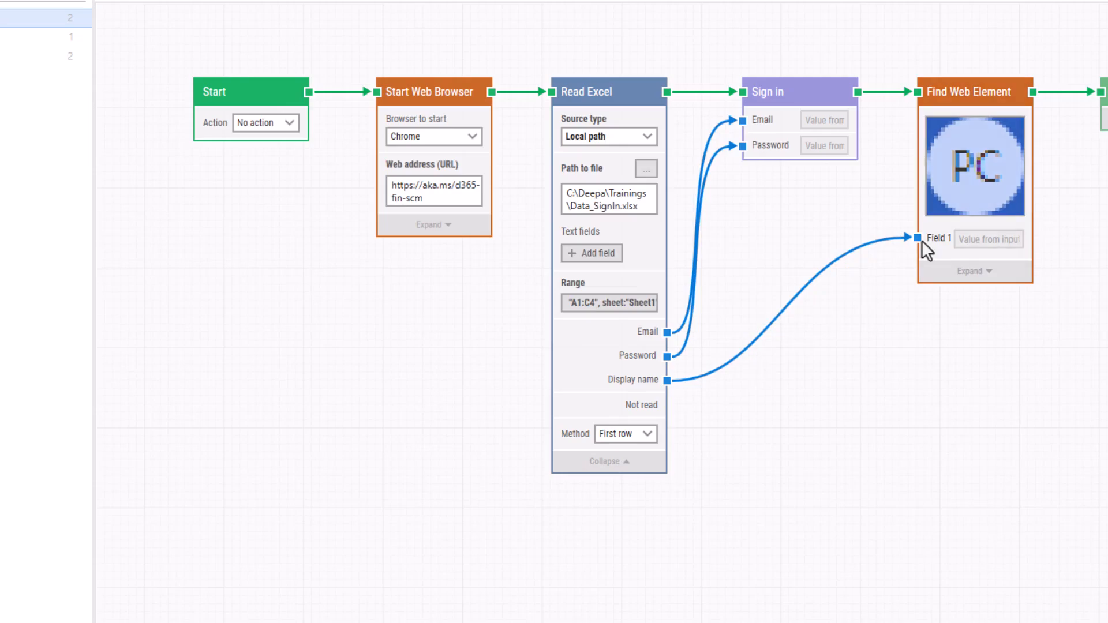
pyautogui.click(646, 437)
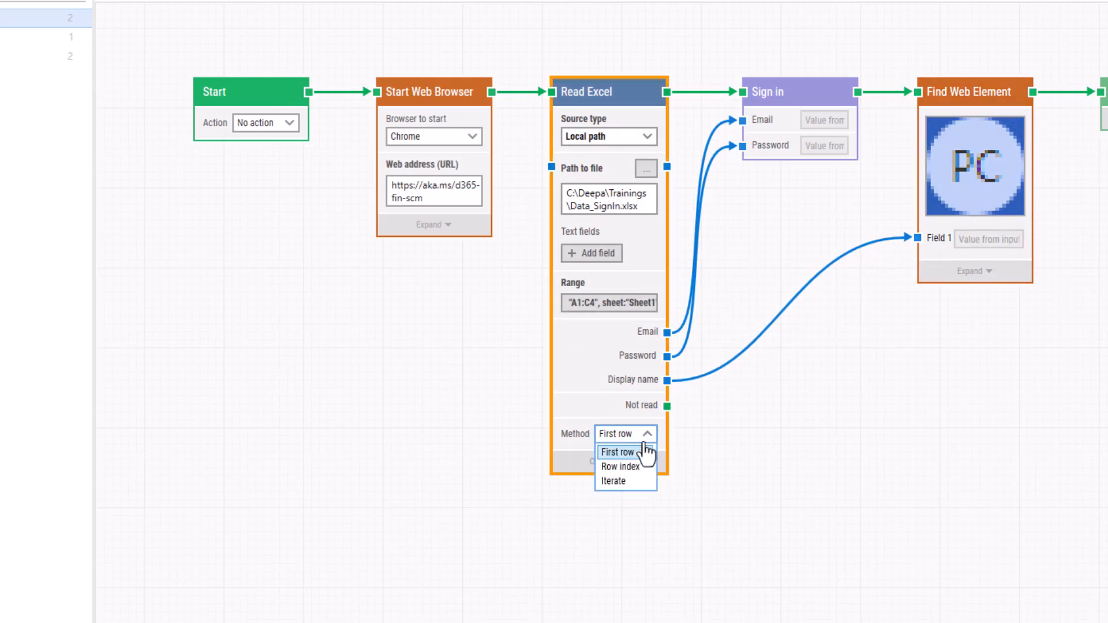
pyautogui.click(634, 466)
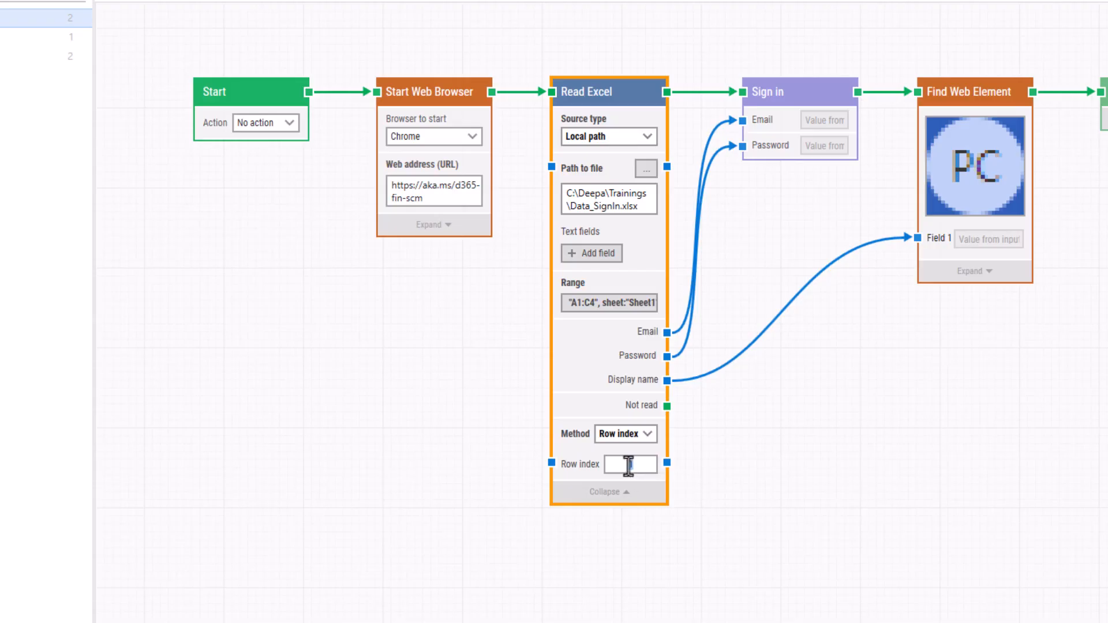
pyautogui.moveTo(625, 466); pyautogui.dragTo(634, 468)
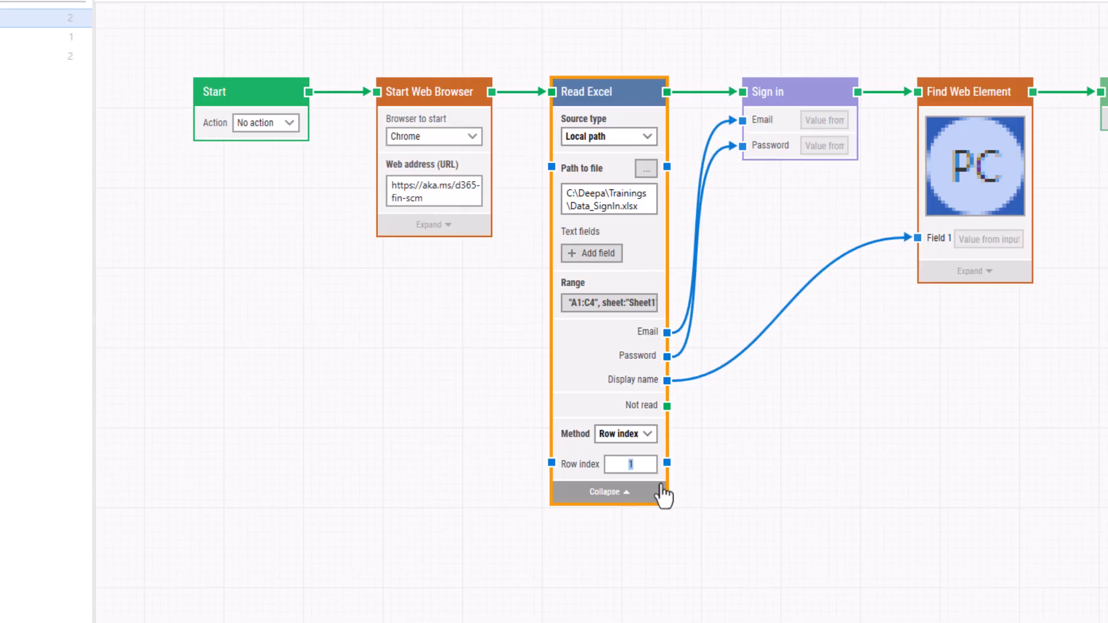
pyautogui.write('2')
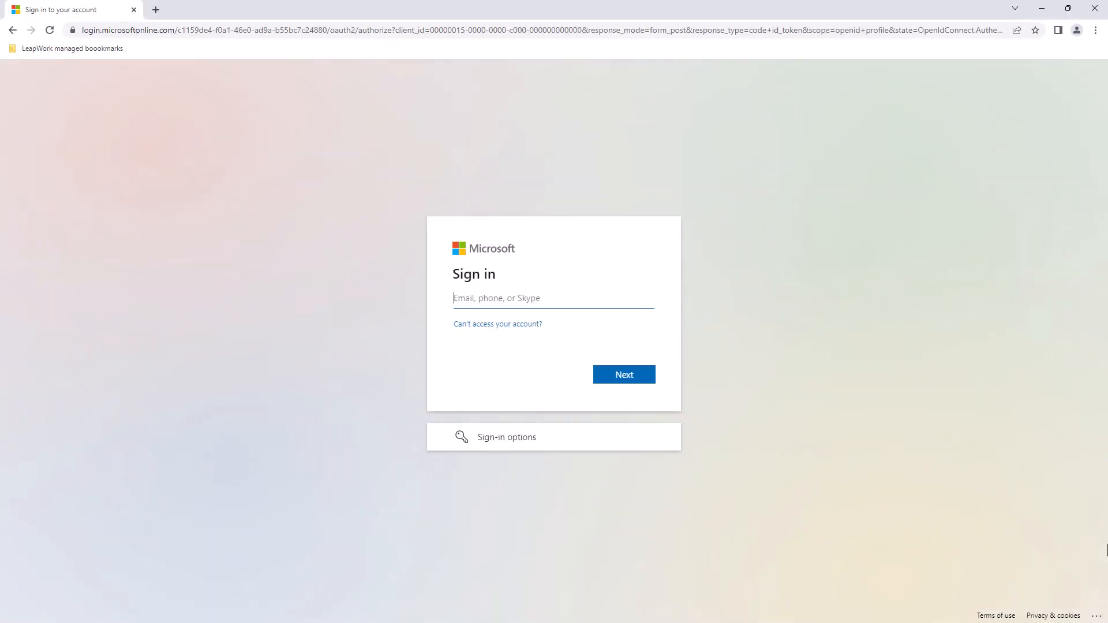
# Step: Enter the account email and password on Microsoft's sign-in page to sign in
pyautogui.press('Return')
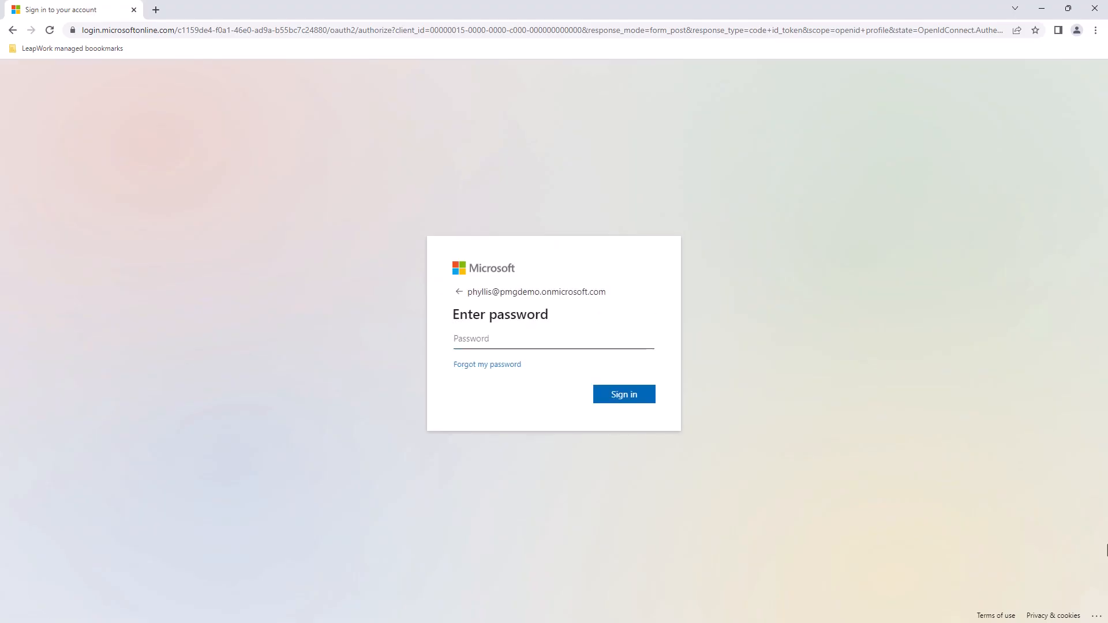
pyautogui.write('••••••••••••')
pyautogui.press('Return')
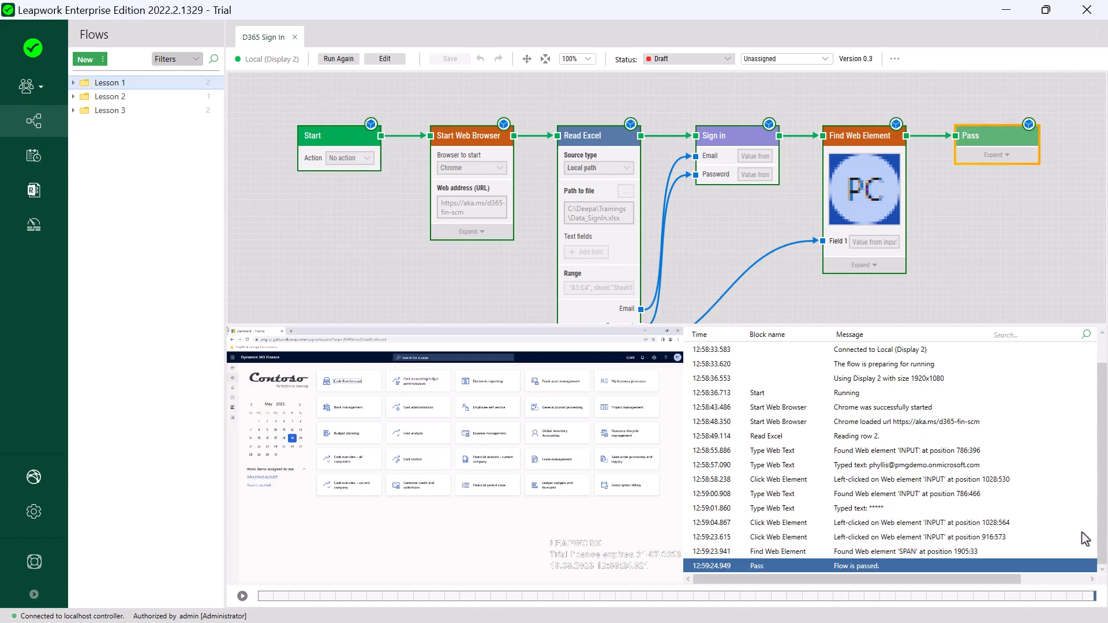
# Step: Review the 'Reading row 2.' log entry, then show the first summary bullet
pyautogui.click(876, 442)
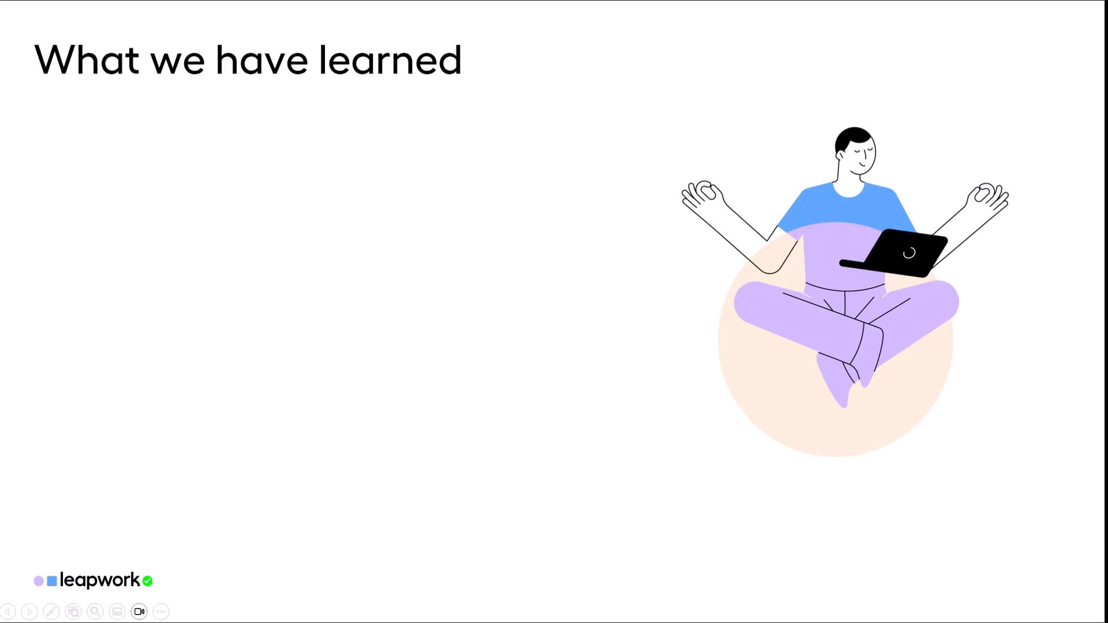
pyautogui.press('Right')
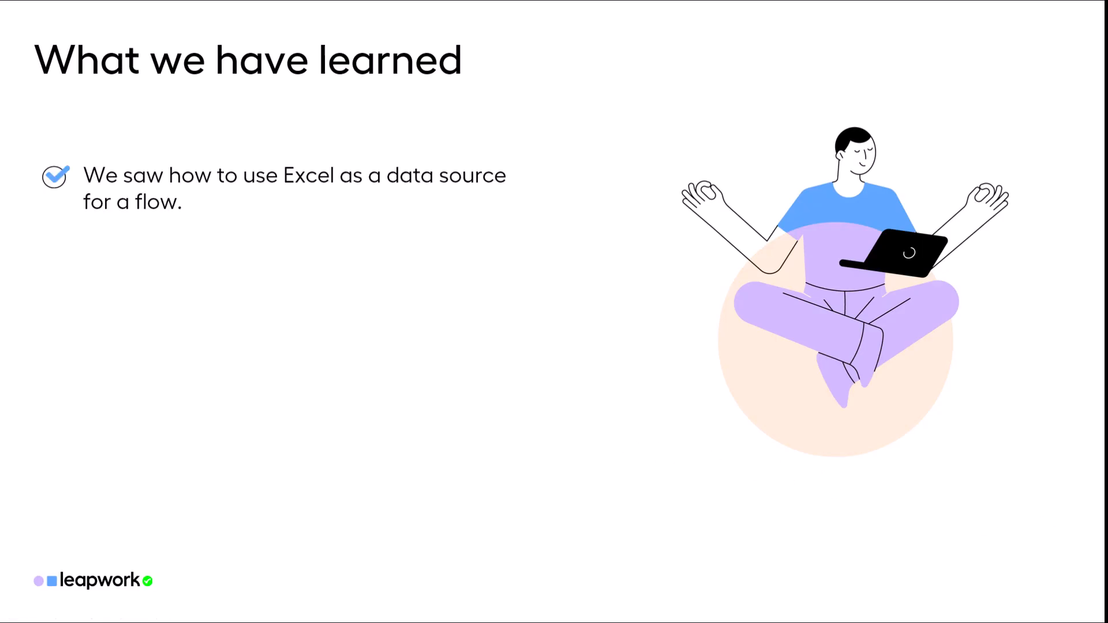